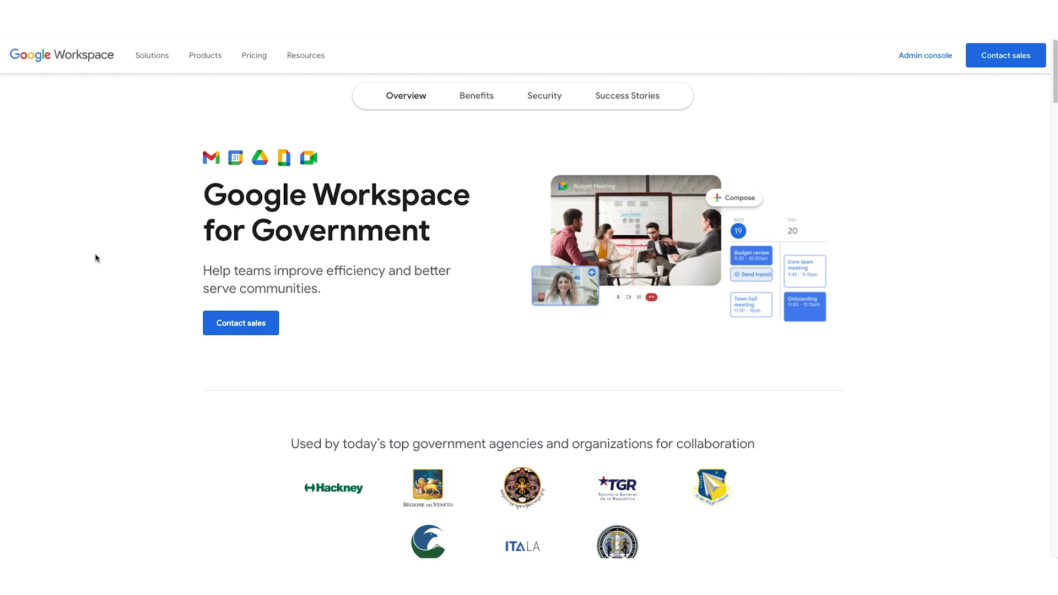
Go to the For Business overview under Solutions and start the Get started sign-up.
click(158, 58)
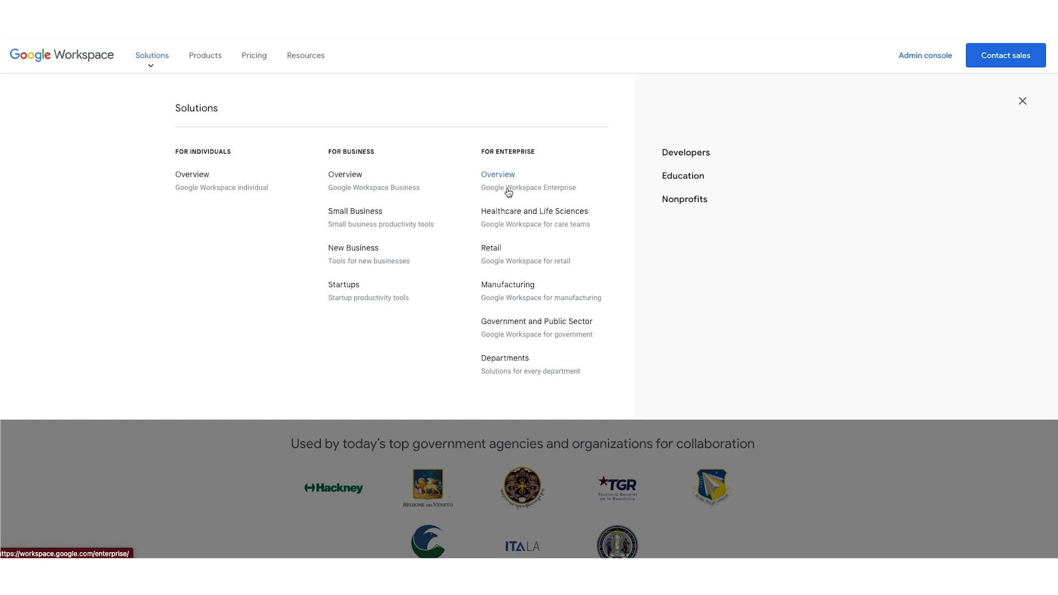
click(380, 193)
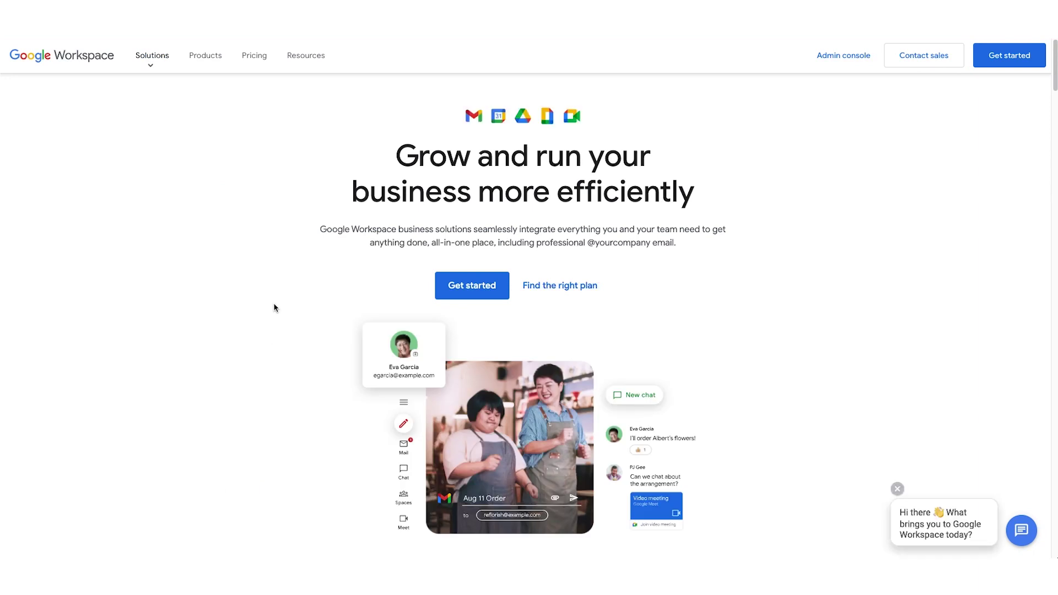
click(501, 297)
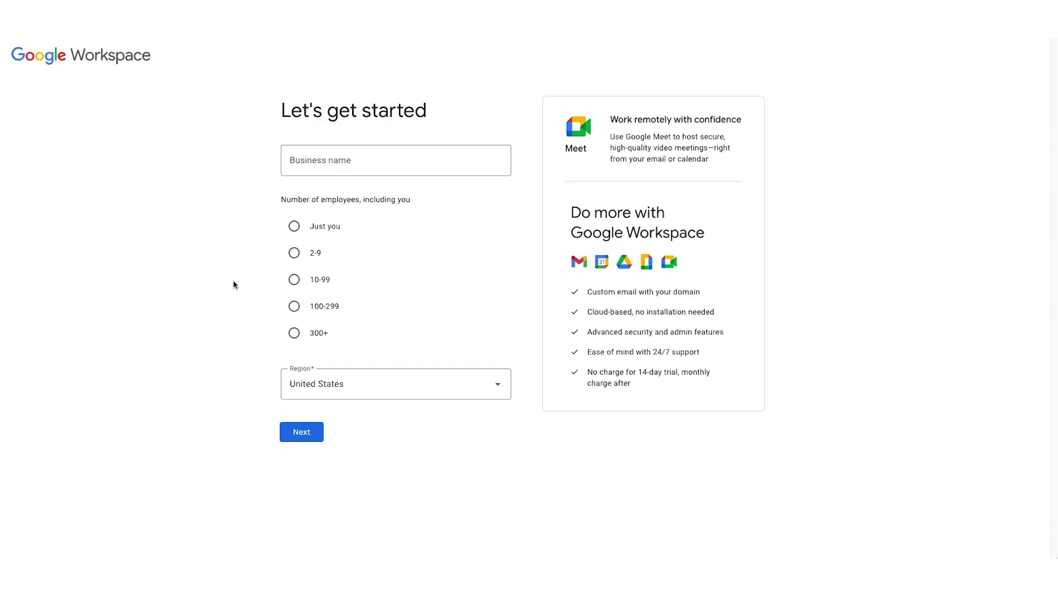
Enter business name 'Gov Swarm' with 10-99 employees and submit the business details.
click(331, 166)
text(Gov Swarm)
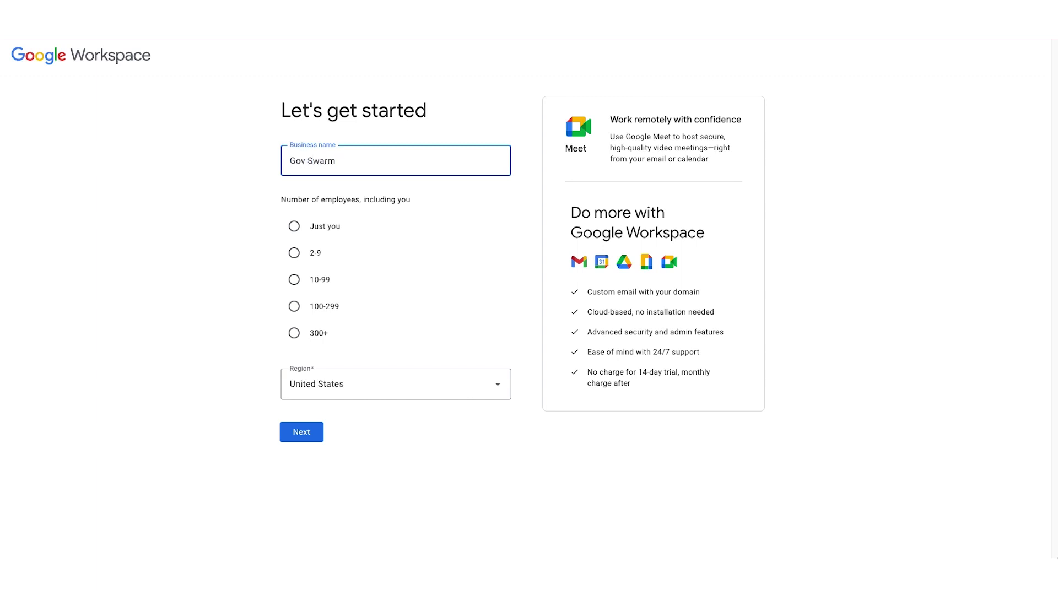
click(295, 280)
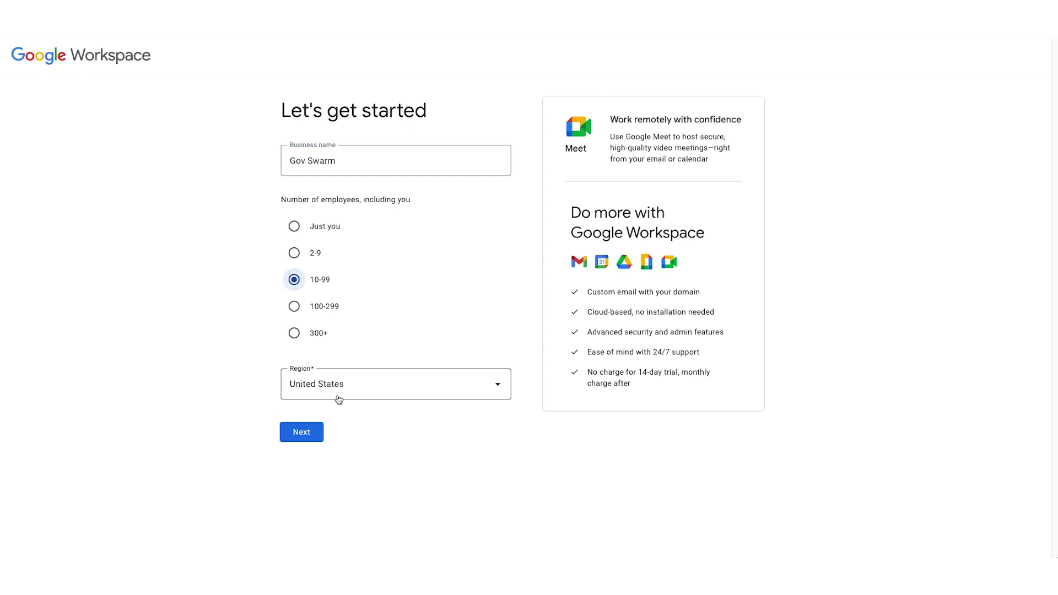
click(304, 433)
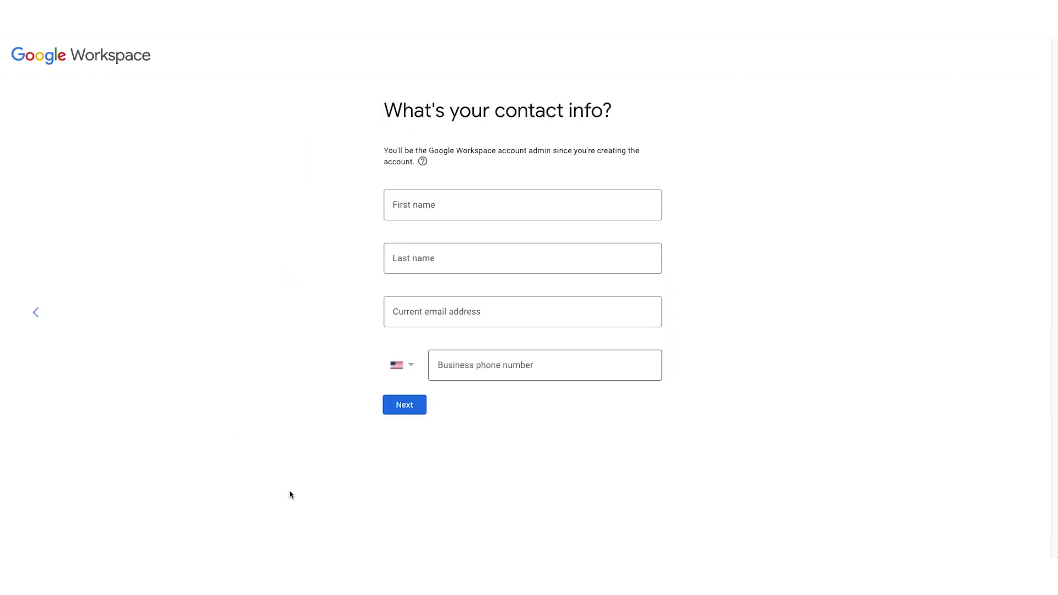
click(432, 205)
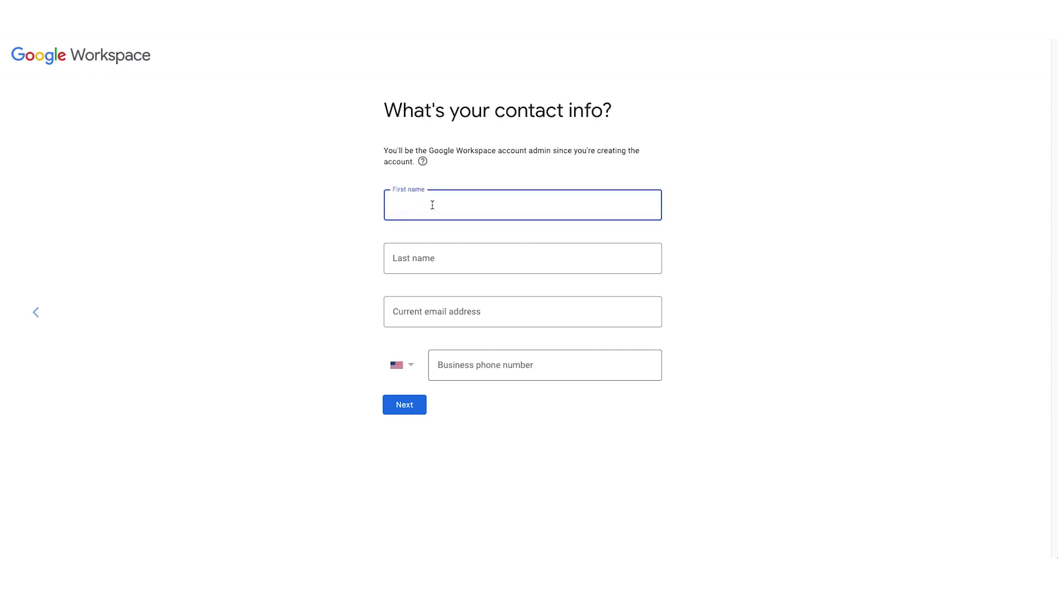
Enter the admin's first and last name, email and business phone, then confirm owning a domain.
key(Tab)
key(Tab)
key(Tab)
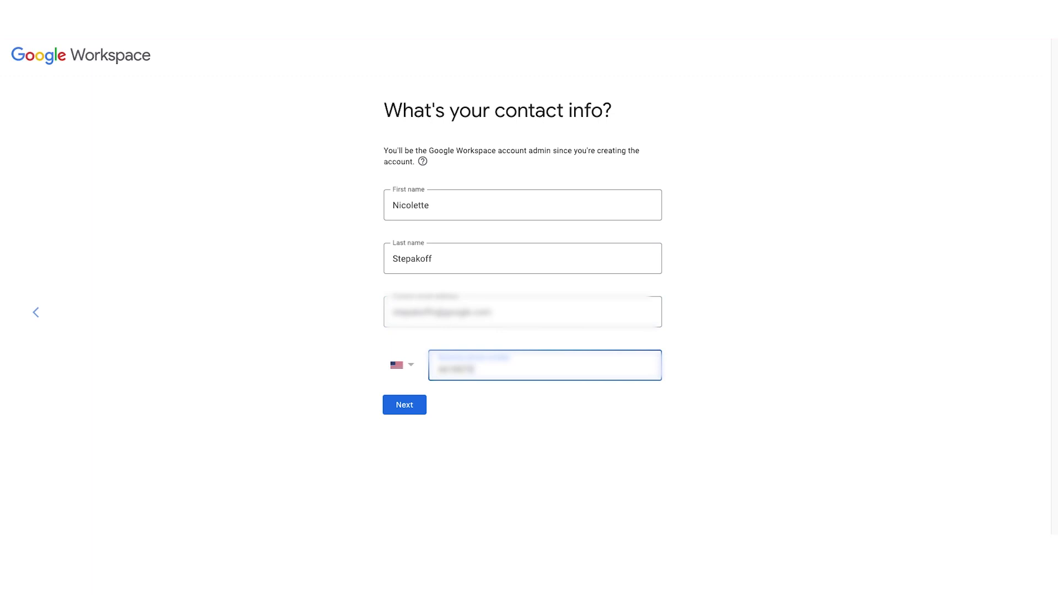
click(423, 413)
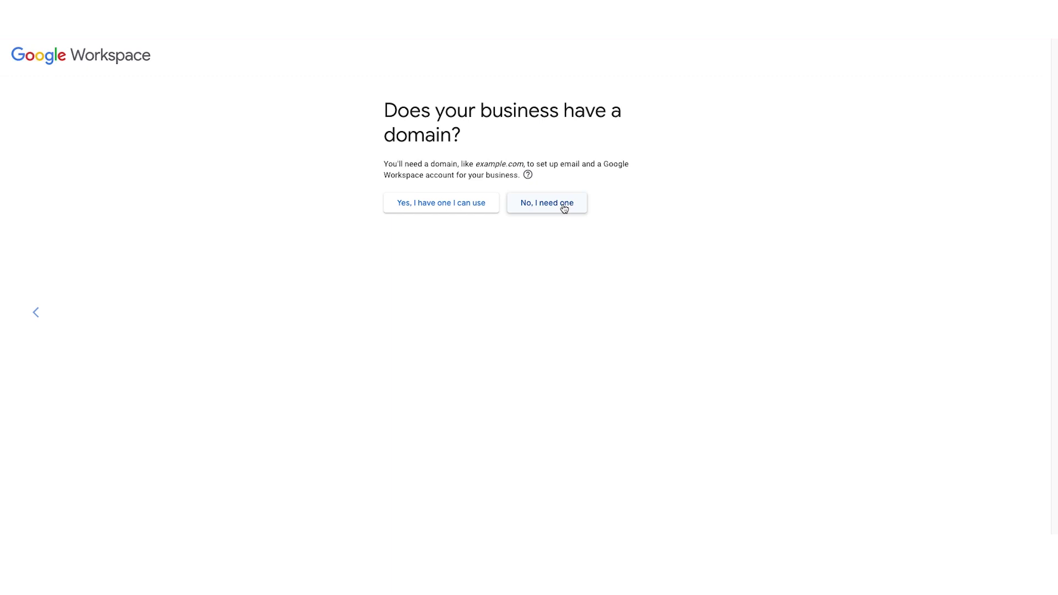
click(431, 208)
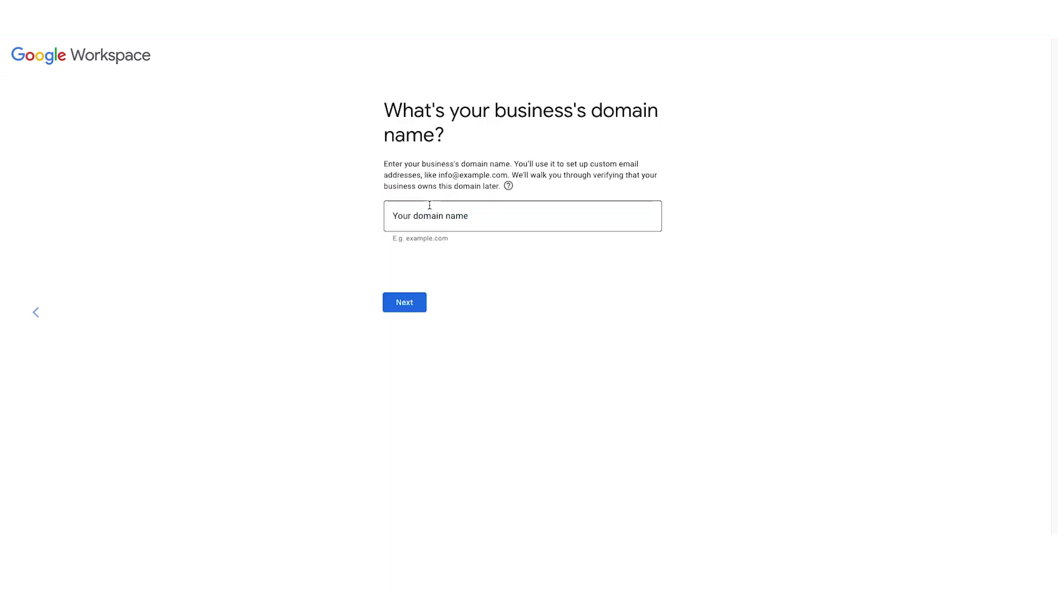
Enter and confirm govswarm.org as the domain, then decline the user-education emails.
click(434, 209)
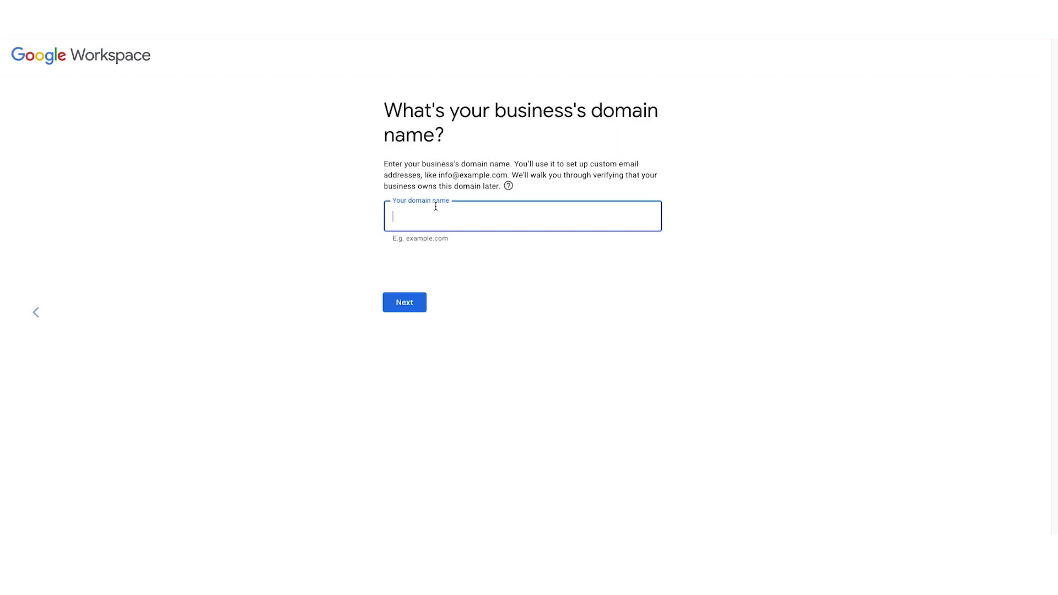
text(govswarm.org)
click(411, 307)
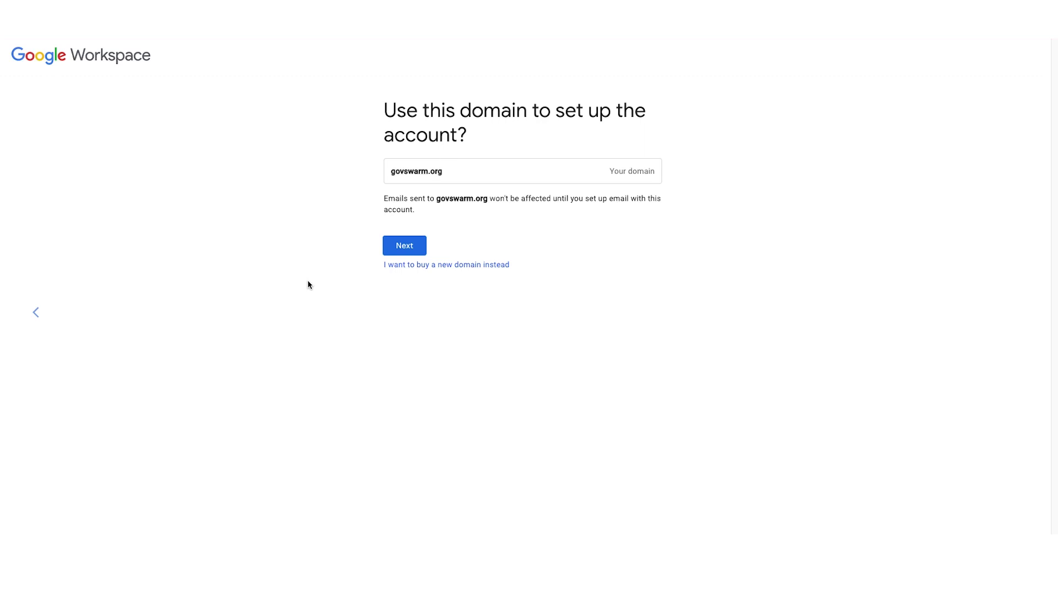
click(411, 247)
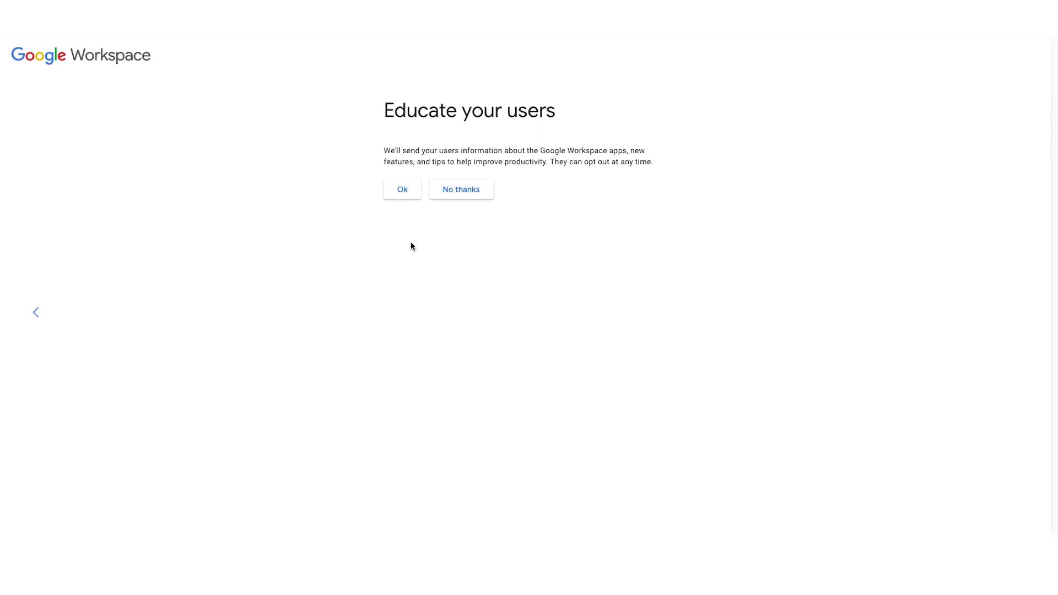
click(445, 196)
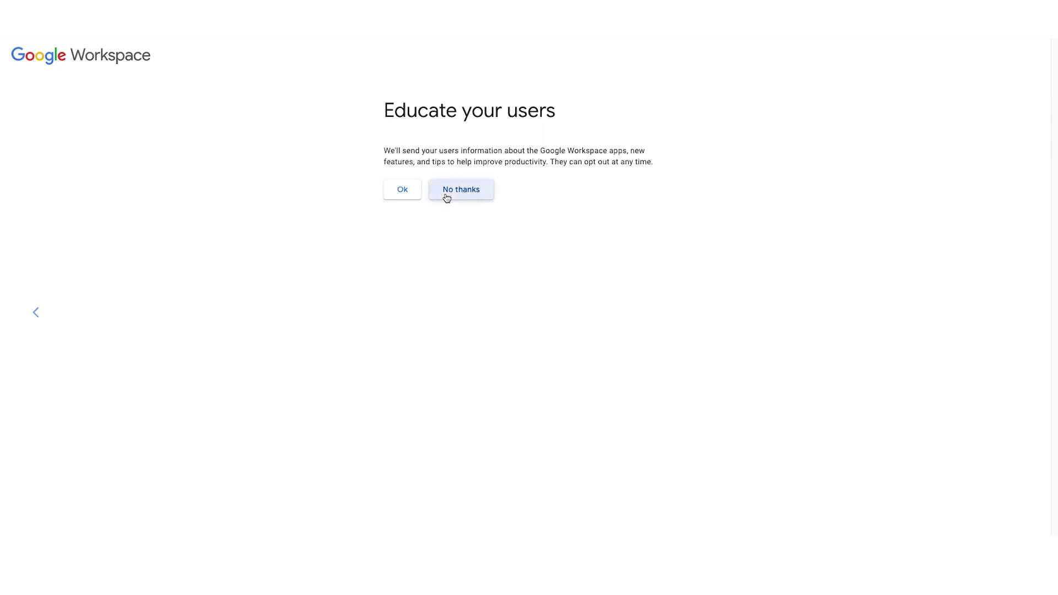
Enter the admin's sign-in username and password, pass the reCAPTCHA, and accept the agreement.
click(446, 194)
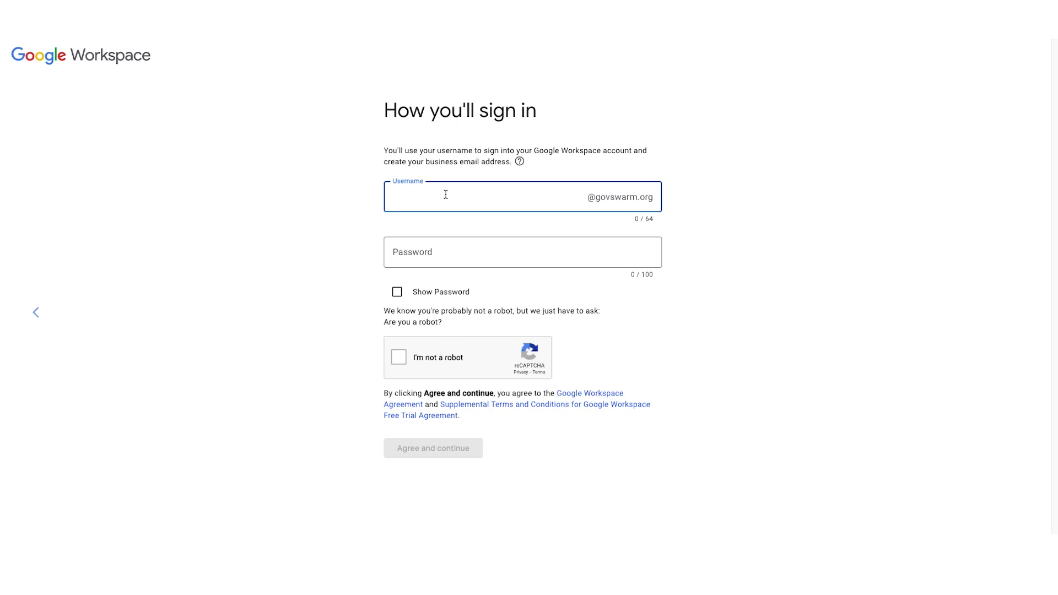
text(Nicolette)
click(425, 245)
text(***********)
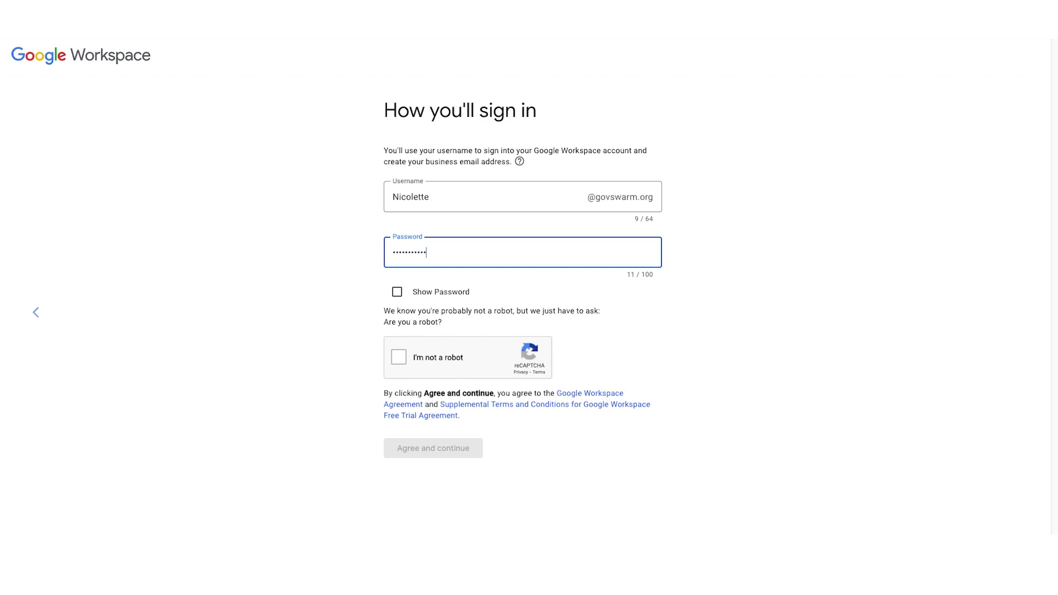
click(398, 361)
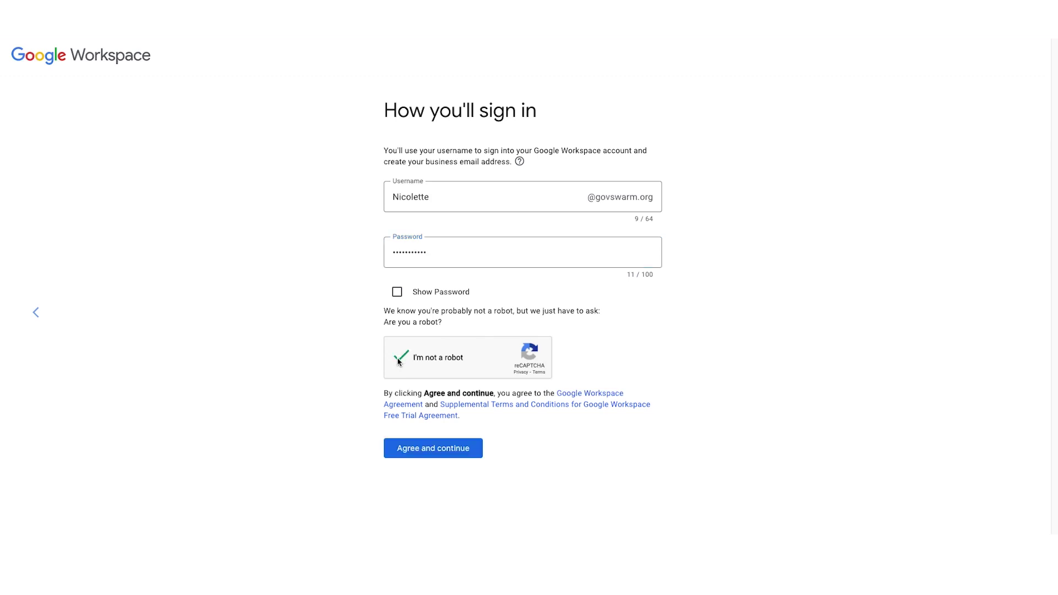
click(416, 452)
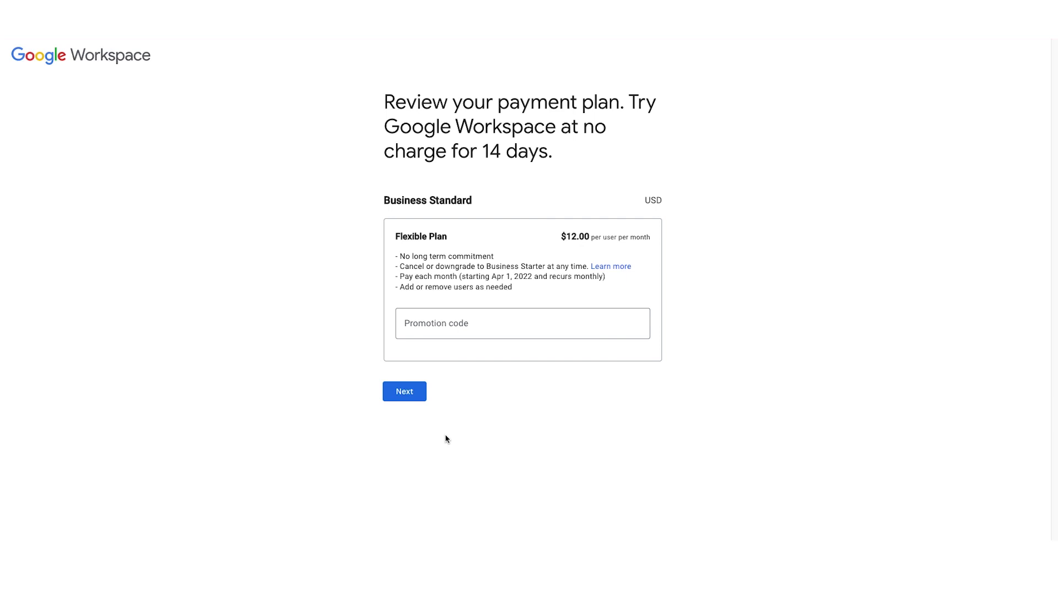
Accept the $12.00 Business Standard plan, agree to checkout terms, and continue to setup.
click(403, 392)
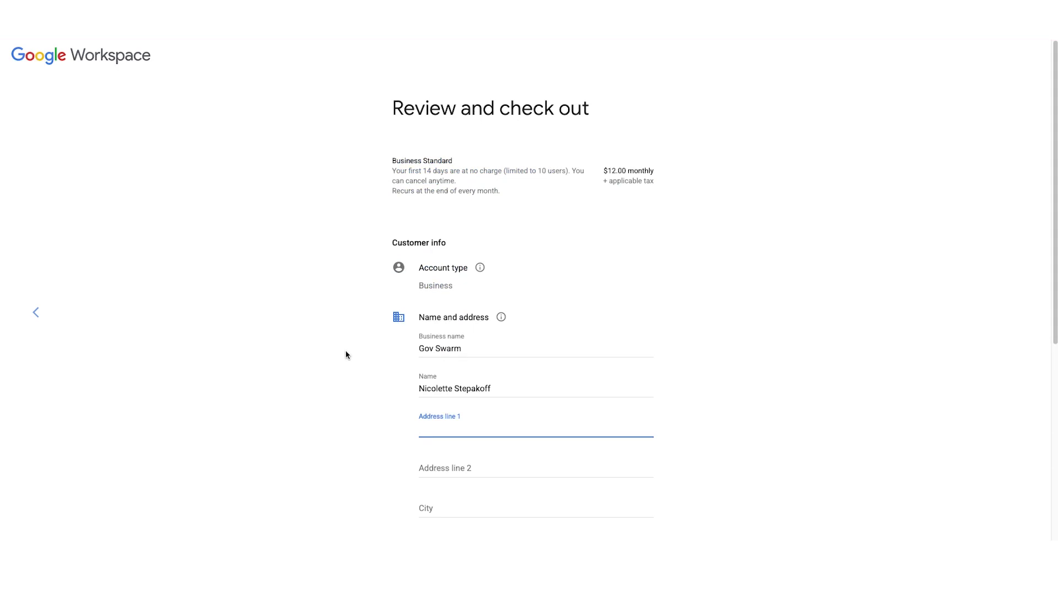
scroll(346, 355, down, 1)
scroll(346, 355, down, 1)
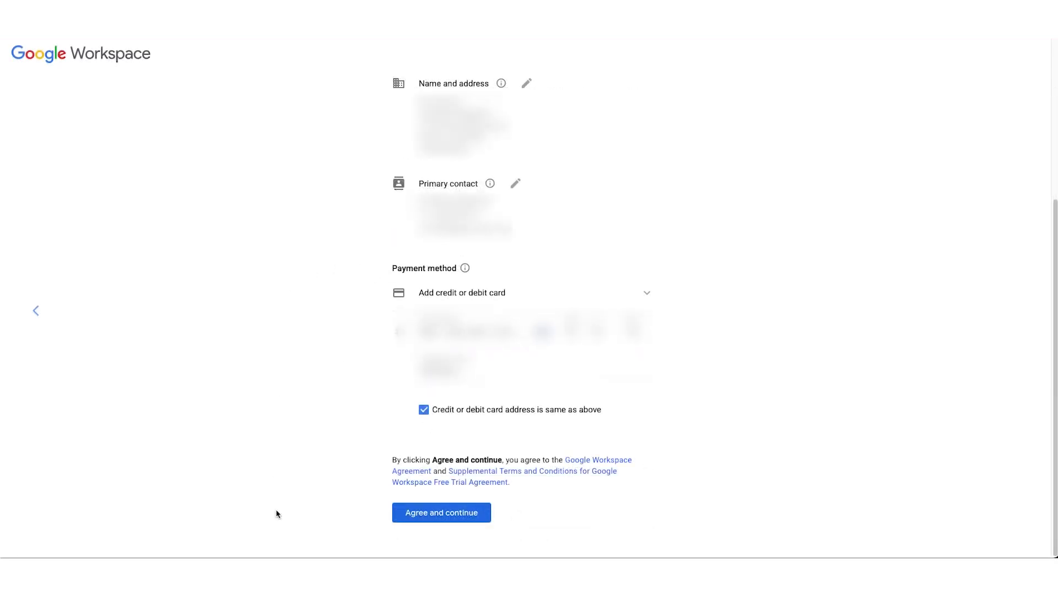
click(450, 514)
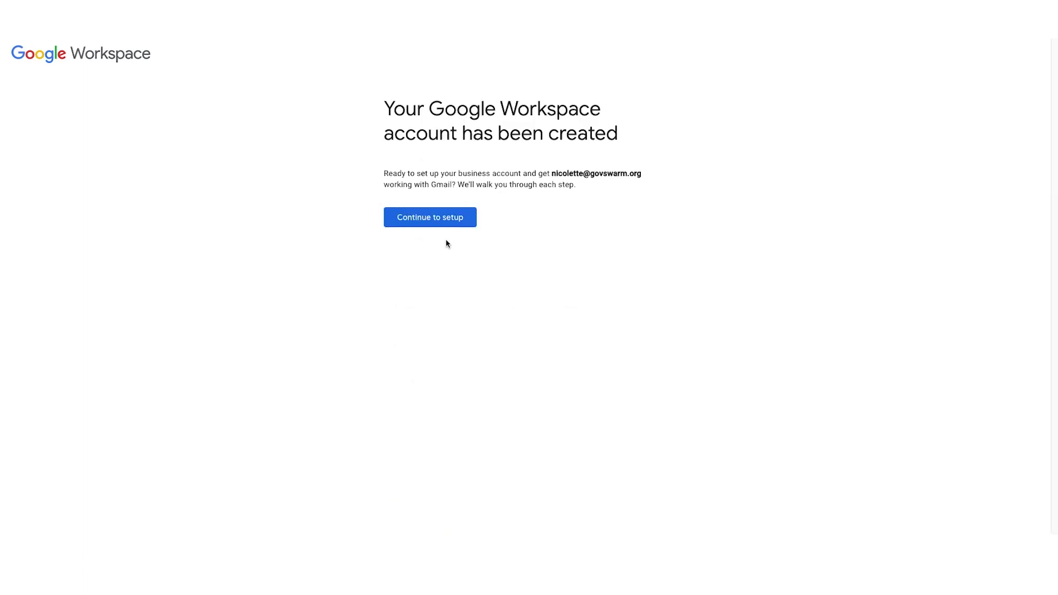
click(446, 219)
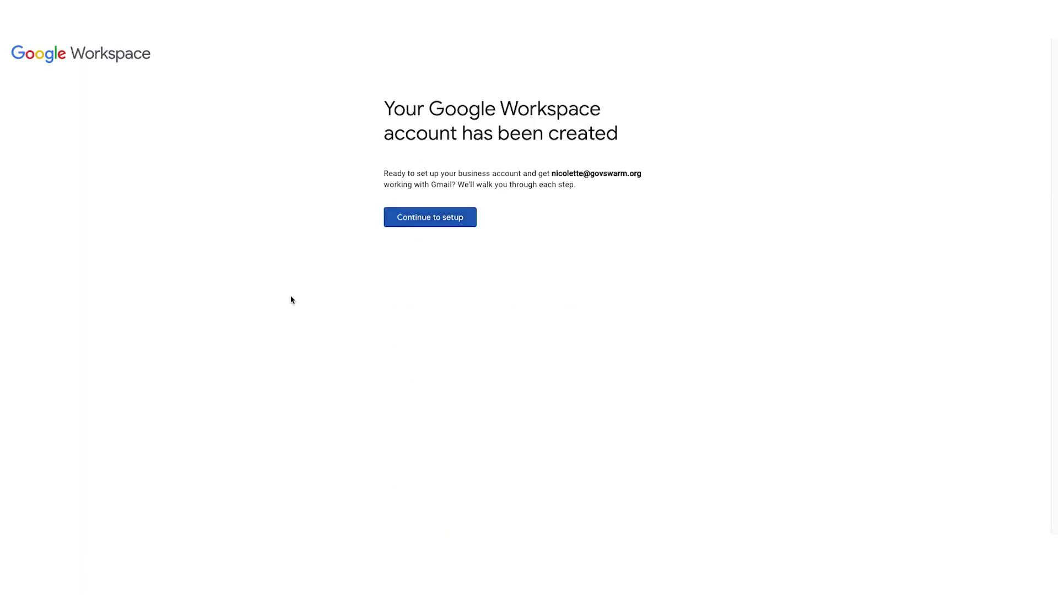